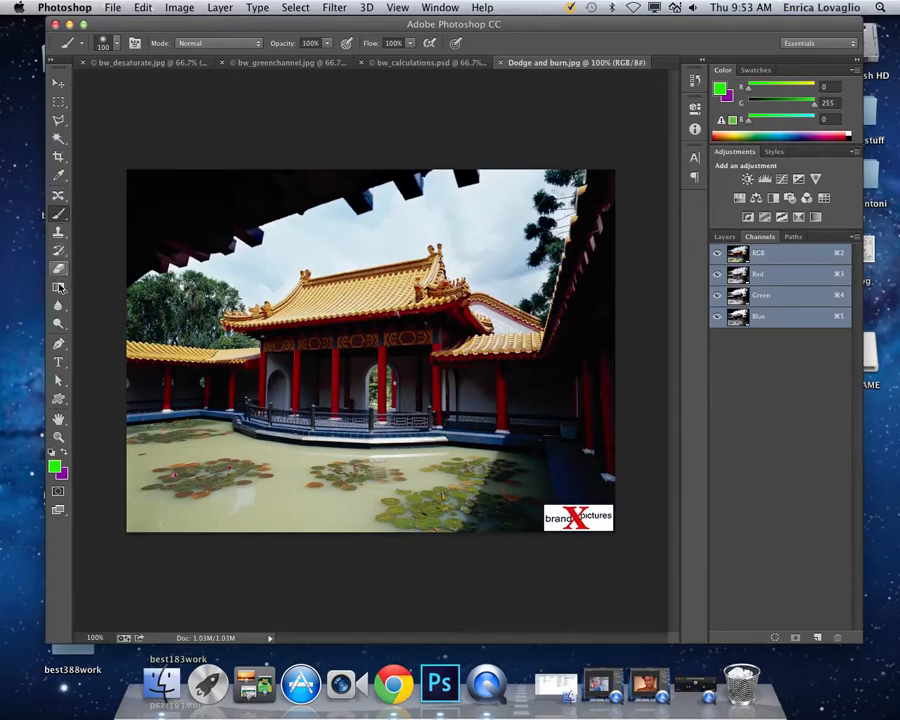
# Try lightening the pond with the Dodge tool at Midtones range and 50% exposure, and undo the strokes
pyautogui.click(61, 324)
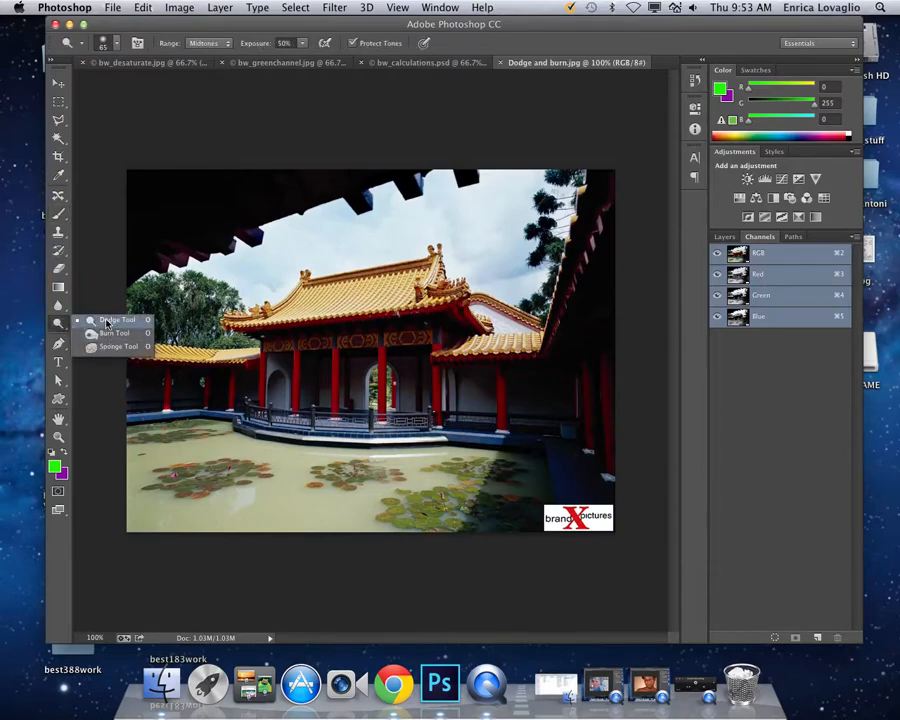
pyautogui.click(106, 321)
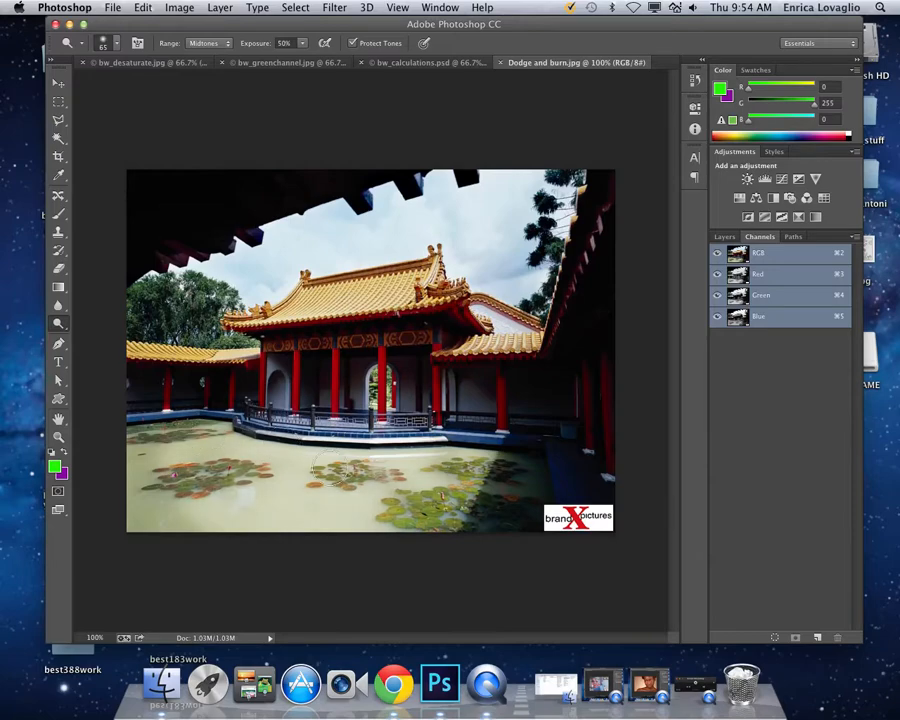
pyautogui.click(182, 462)
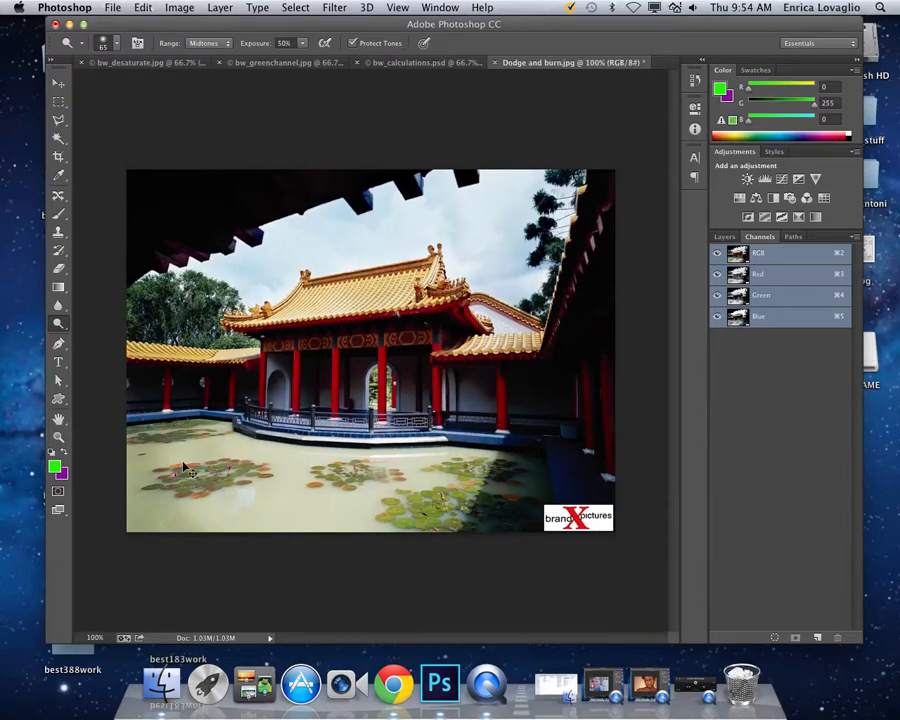
pyautogui.press('super+z')
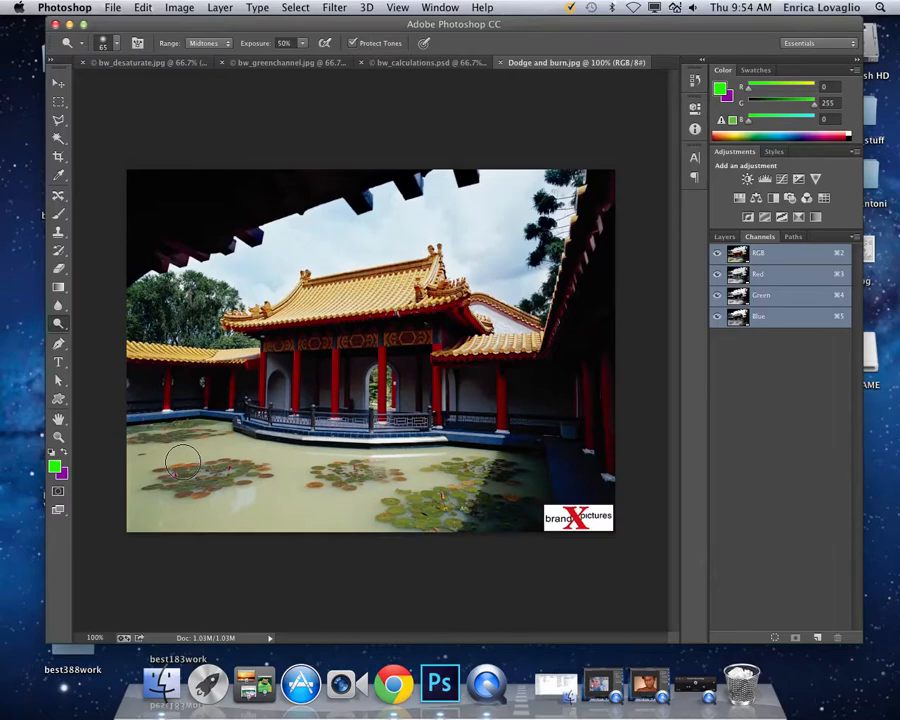
# Convert the locked Background into a regular layer, keeping the name Layer 0
pyautogui.click(724, 236)
pyautogui.doubleClick(777, 316)
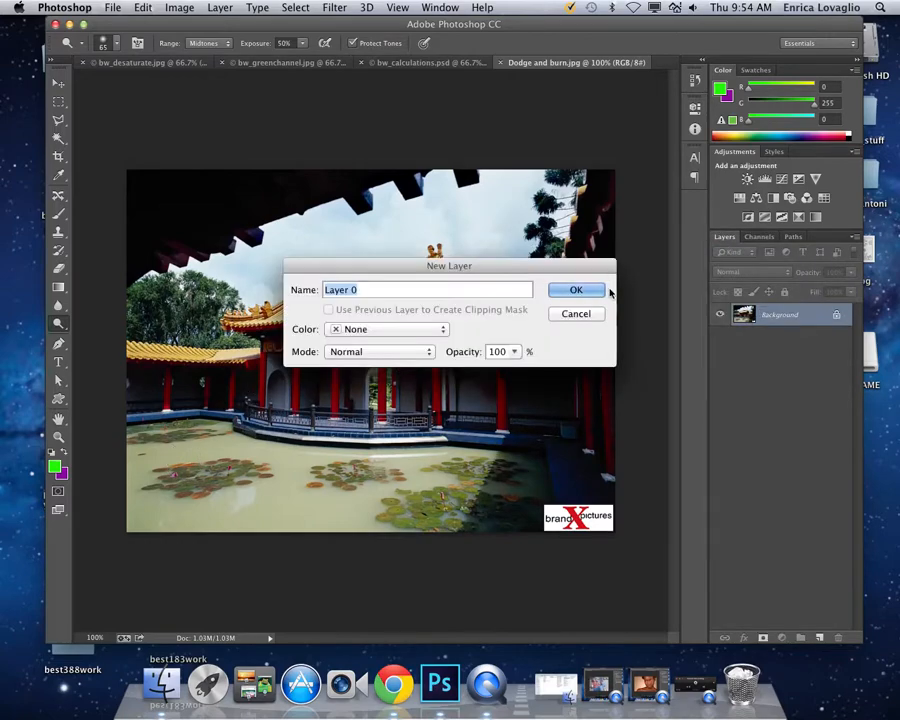
pyautogui.click(578, 290)
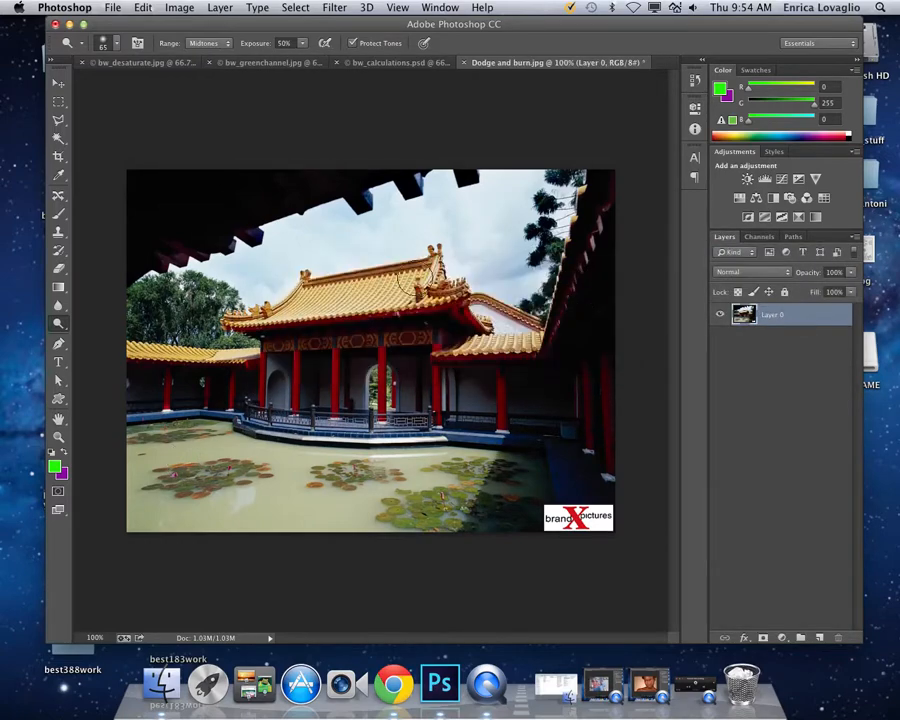
# Try darkening the pond and trees with the Burn tool at Midtones range and 50% exposure, and discard the strokes
pyautogui.moveTo(57, 326); pyautogui.dragTo(84, 338)
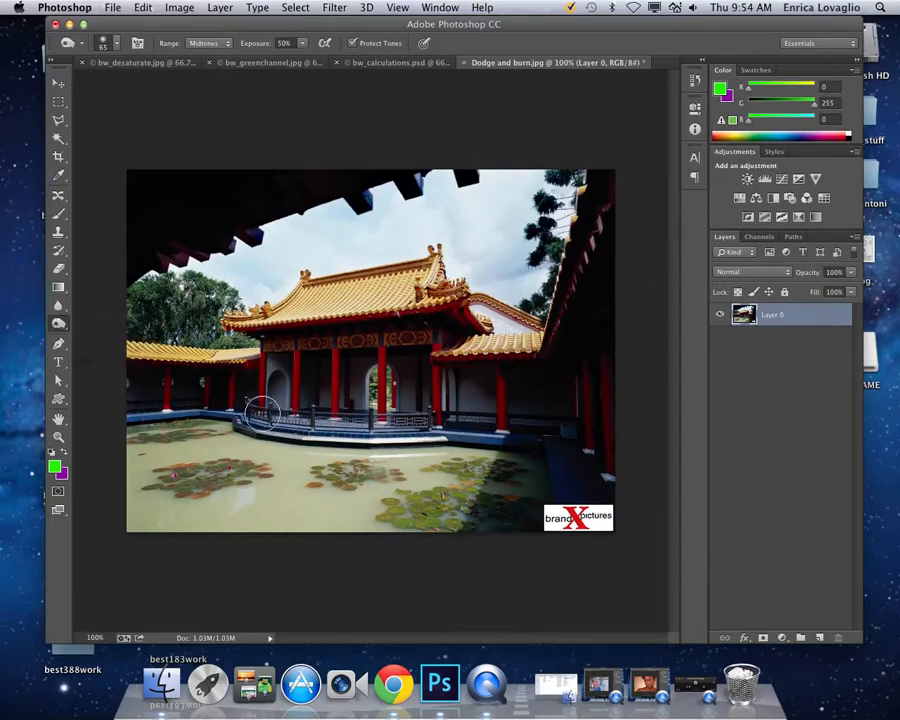
pyautogui.moveTo(332, 466)
pyautogui.mouseDown()
pyautogui.moveTo(243, 482)
pyautogui.moveTo(376, 485)
pyautogui.moveTo(434, 503)
pyautogui.moveTo(418, 427)
pyautogui.moveTo(504, 376)
pyautogui.moveTo(311, 354)
pyautogui.moveTo(472, 303)
pyautogui.moveTo(487, 258)
pyautogui.moveTo(230, 300)
pyautogui.moveTo(133, 330)
pyautogui.mouseUp()
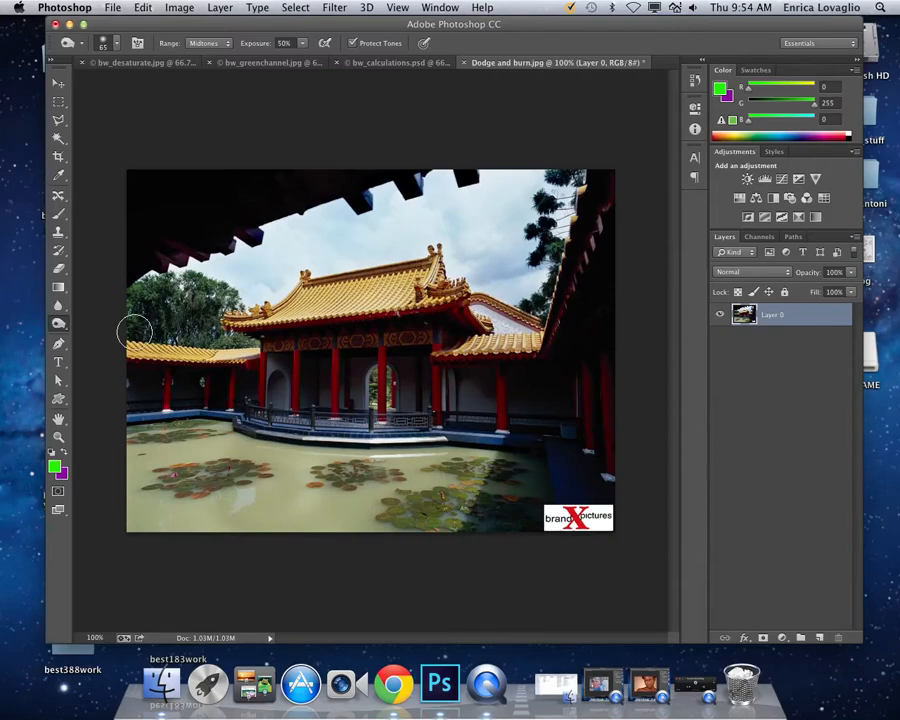
pyautogui.press('F12')
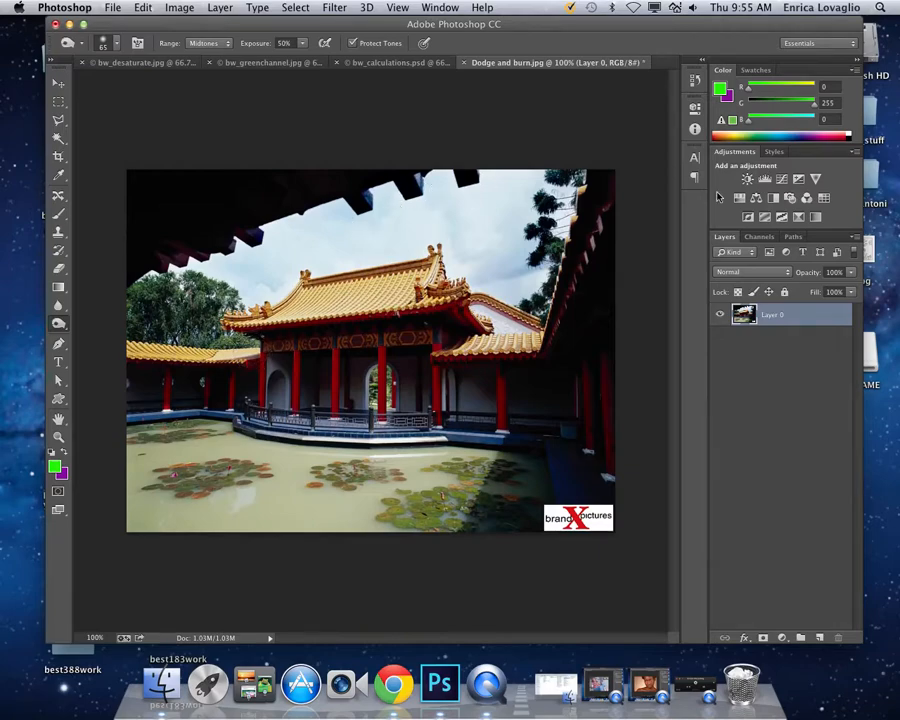
# Add a new layer named Layer 1 in Overlay mode at 60% opacity, filled with the 50% gray neutral color
pyautogui.click(857, 239)
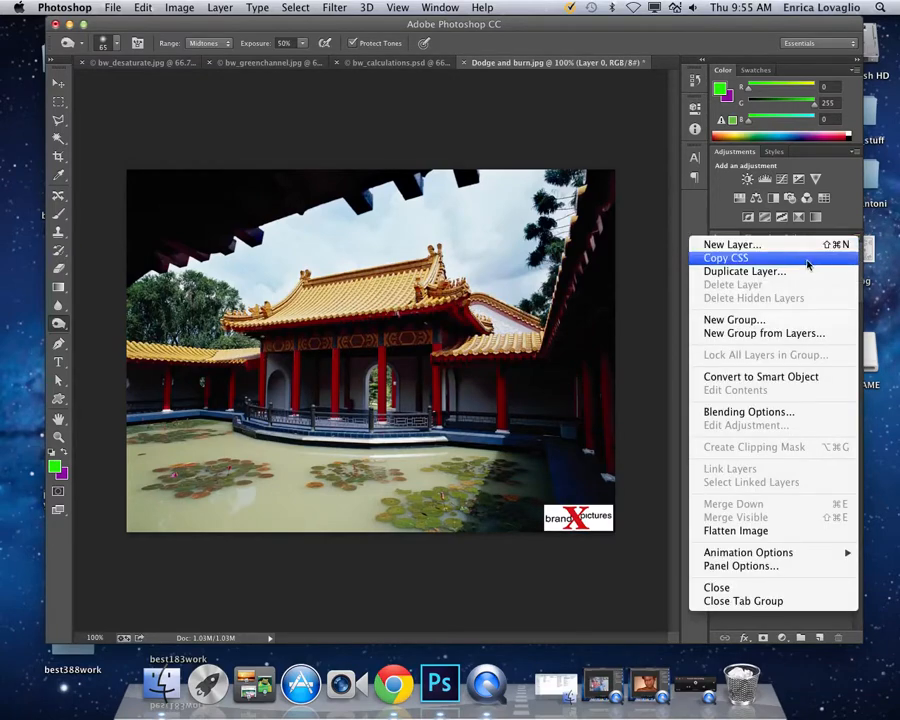
pyautogui.click(758, 244)
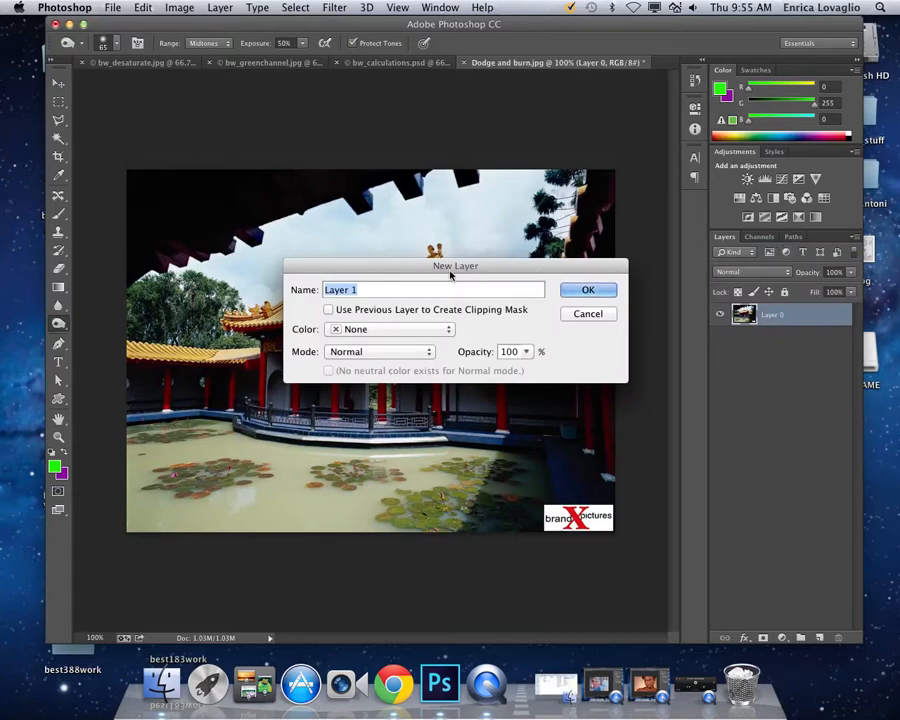
pyautogui.moveTo(454, 267); pyautogui.dragTo(597, 133)
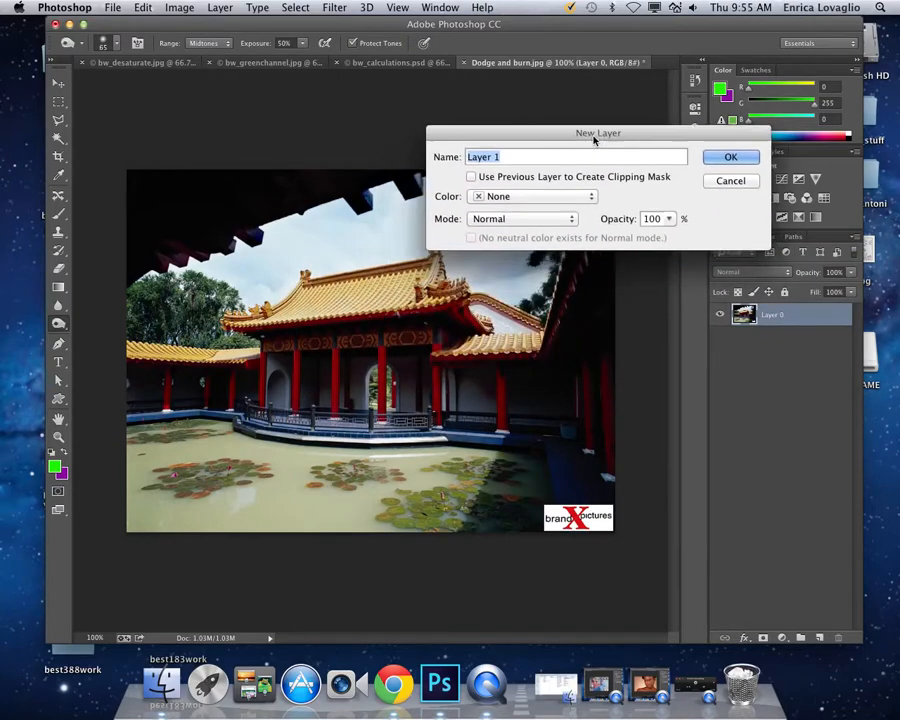
pyautogui.click(572, 217)
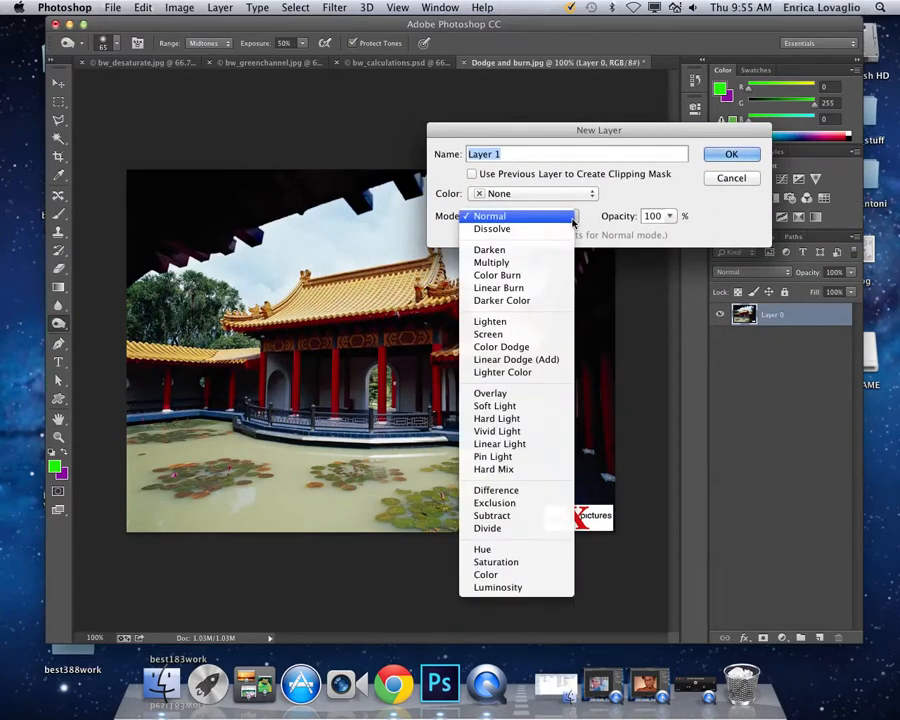
pyautogui.click(537, 394)
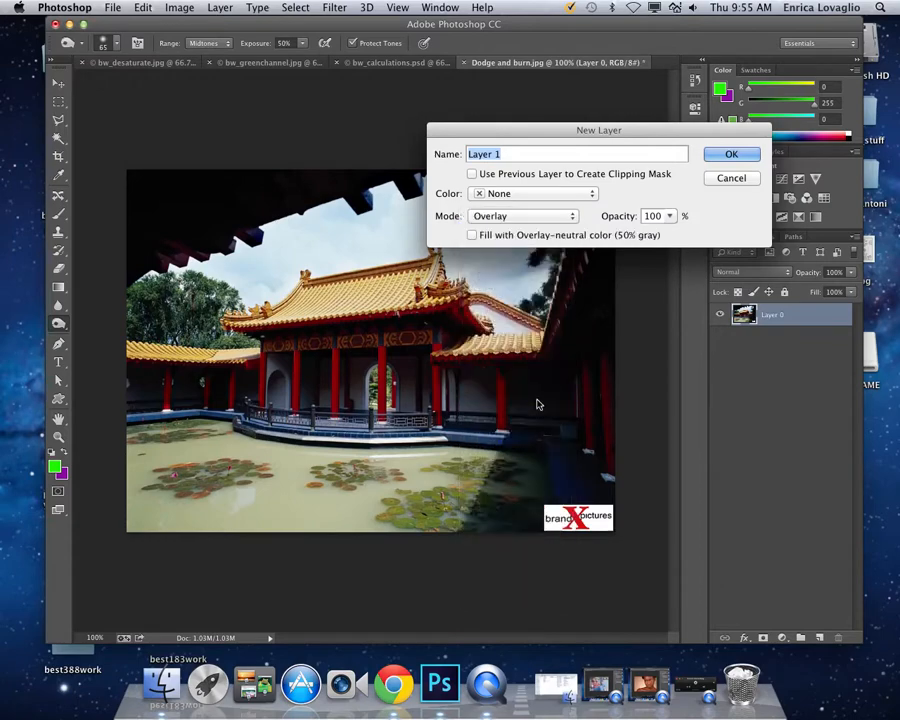
pyautogui.click(669, 216)
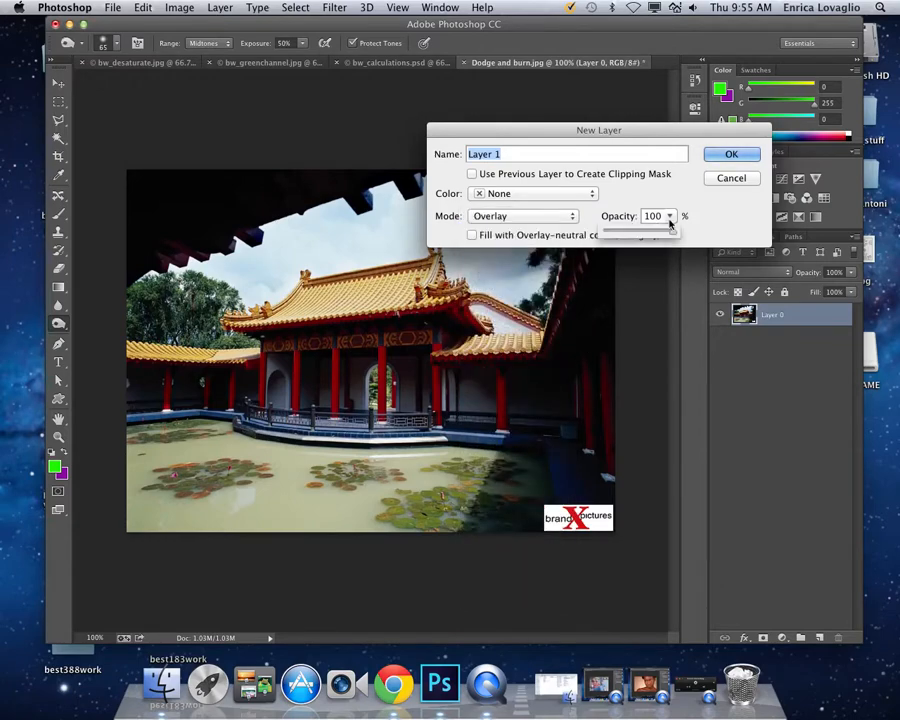
pyautogui.moveTo(665, 235); pyautogui.dragTo(645, 236)
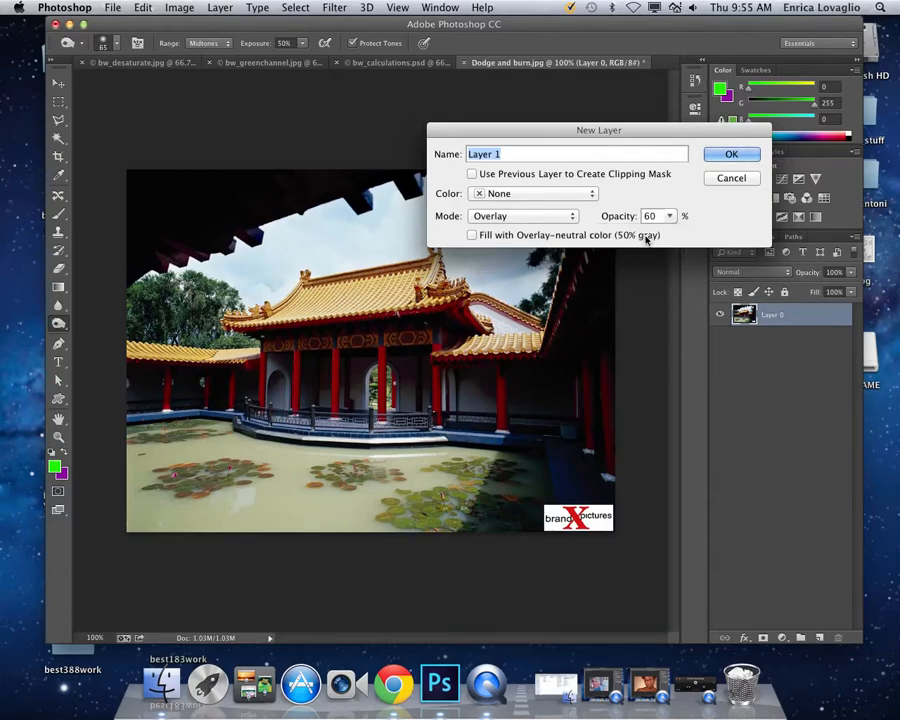
pyautogui.click(472, 236)
pyautogui.click(731, 154)
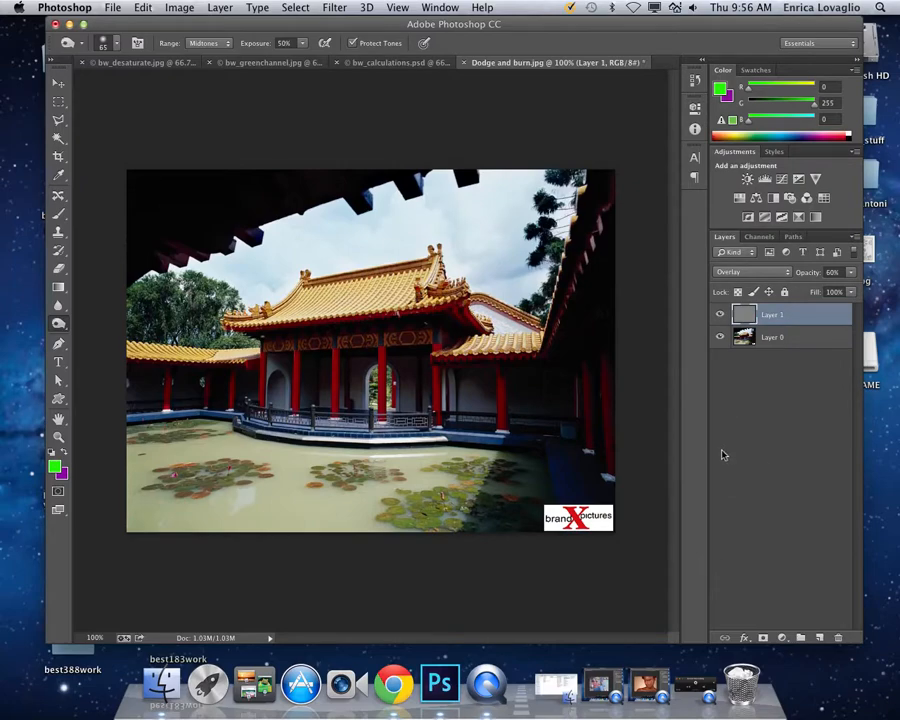
# Set up the Brush tool with white as foreground, black as background, and a brush size of 15 px
pyautogui.click(53, 452)
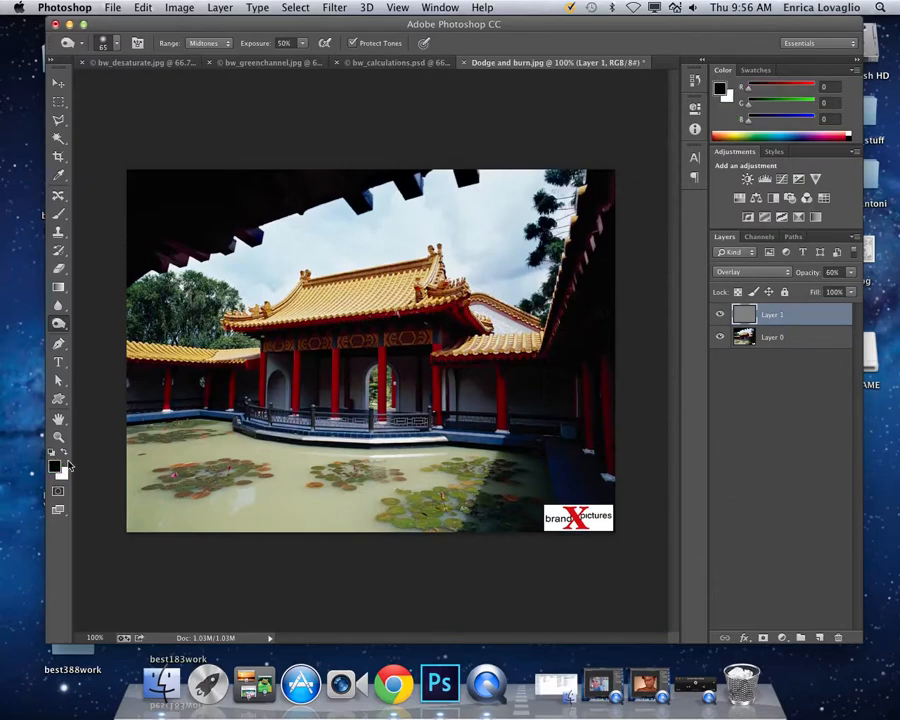
pyautogui.press('b')
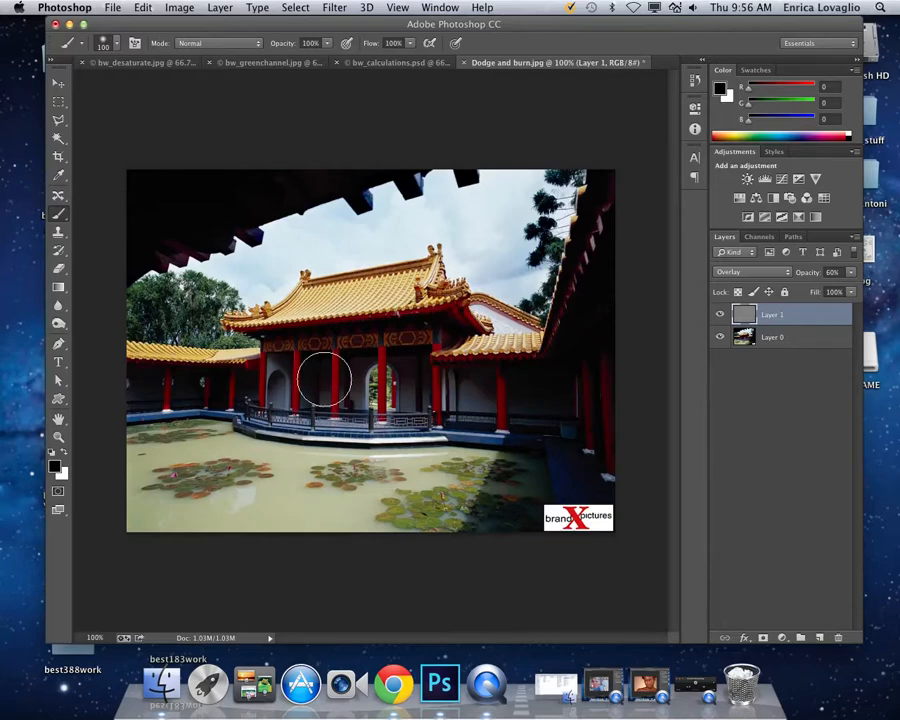
pyautogui.click(62, 459)
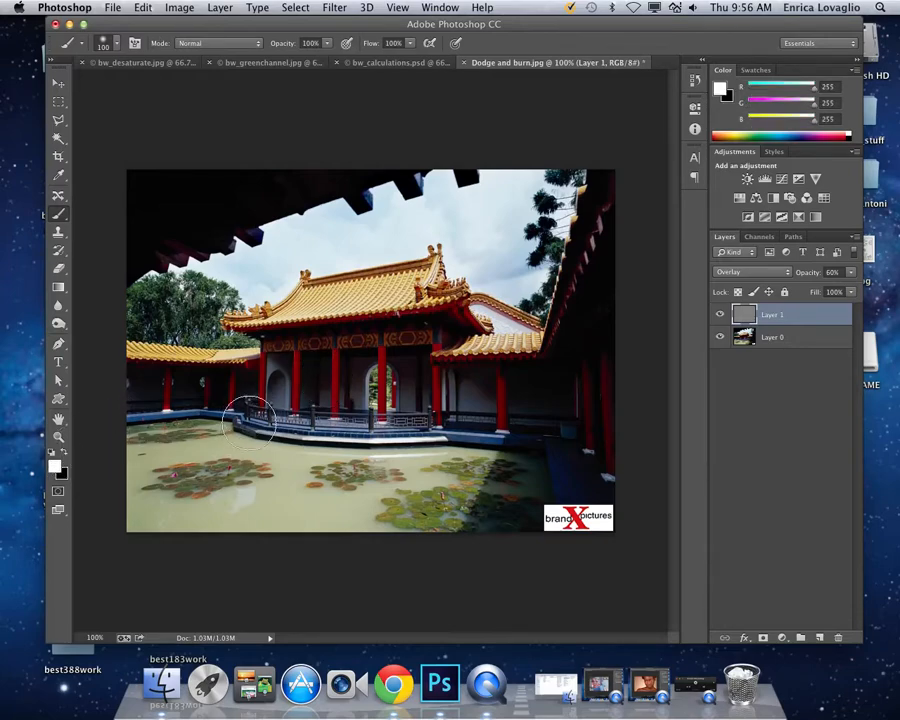
pyautogui.press('[')
pyautogui.press('[')
pyautogui.press('[')
pyautogui.press('[')
pyautogui.press('[')
pyautogui.press('[')
pyautogui.press('[')
pyautogui.press('[')
pyautogui.press('[')
pyautogui.press('[')
pyautogui.press(']')
# Try painting a white stroke at 100% brush opacity down a red pavilion column, and undo it
pyautogui.moveTo(297, 381); pyautogui.dragTo(296, 411)
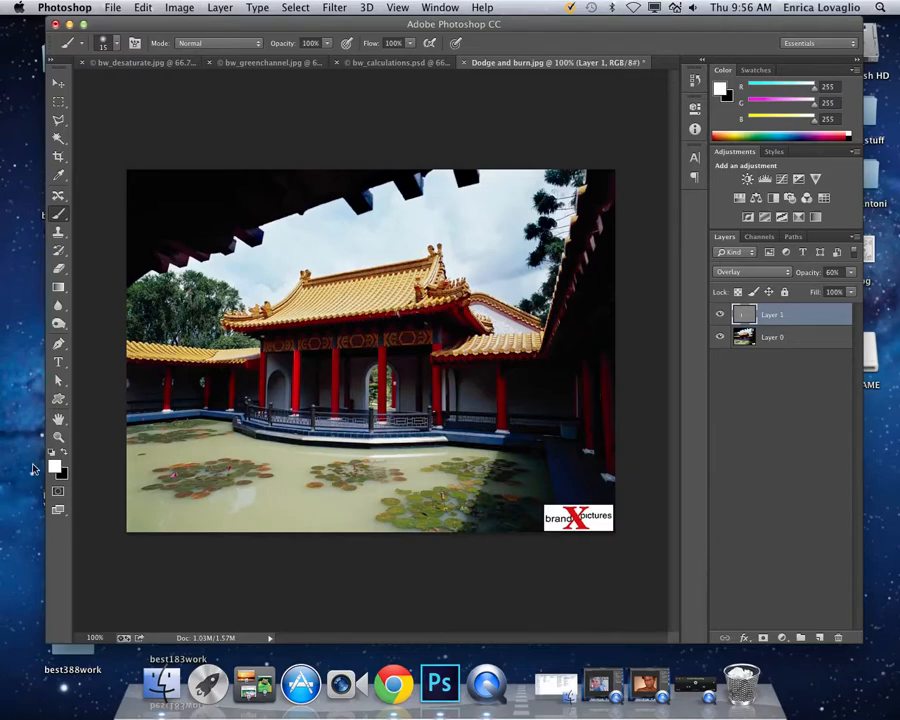
pyautogui.press('alt+super+z')
pyautogui.press('alt+super+z')
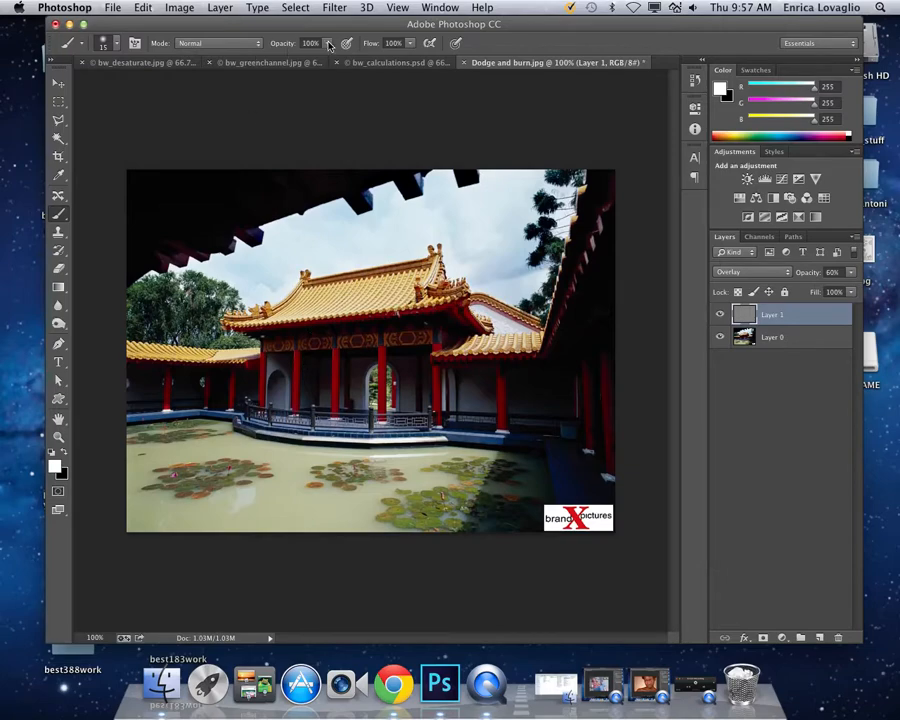
# Lower the brush opacity to 65% and paint white over the red columns on Layer 1 to lighten them
pyautogui.moveTo(329, 45); pyautogui.dragTo(318, 63)
pyautogui.moveTo(310, 66); pyautogui.dragTo(306, 65)
pyautogui.moveTo(335, 352); pyautogui.dragTo(335, 415)
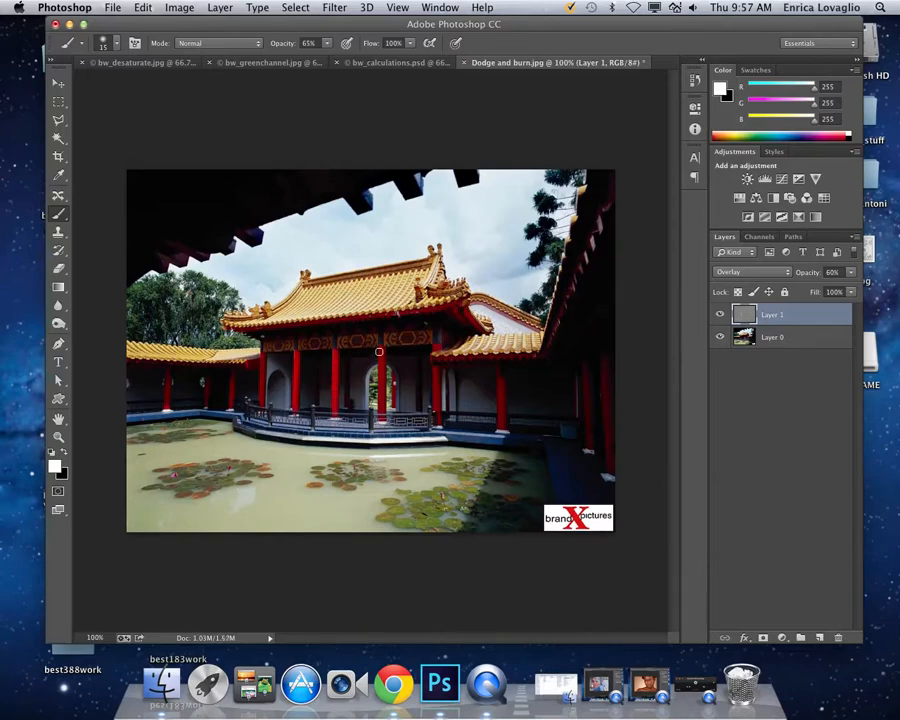
pyautogui.moveTo(381, 358); pyautogui.dragTo(382, 398)
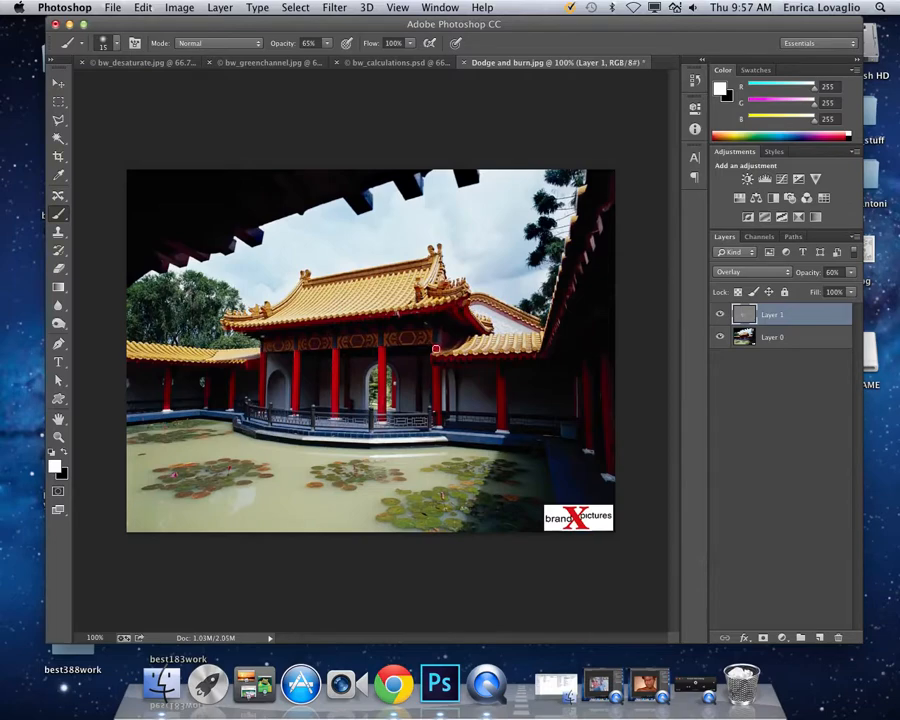
pyautogui.moveTo(435, 371); pyautogui.dragTo(435, 419)
pyautogui.moveTo(264, 361); pyautogui.dragTo(263, 384)
pyautogui.moveTo(500, 394); pyautogui.dragTo(502, 417)
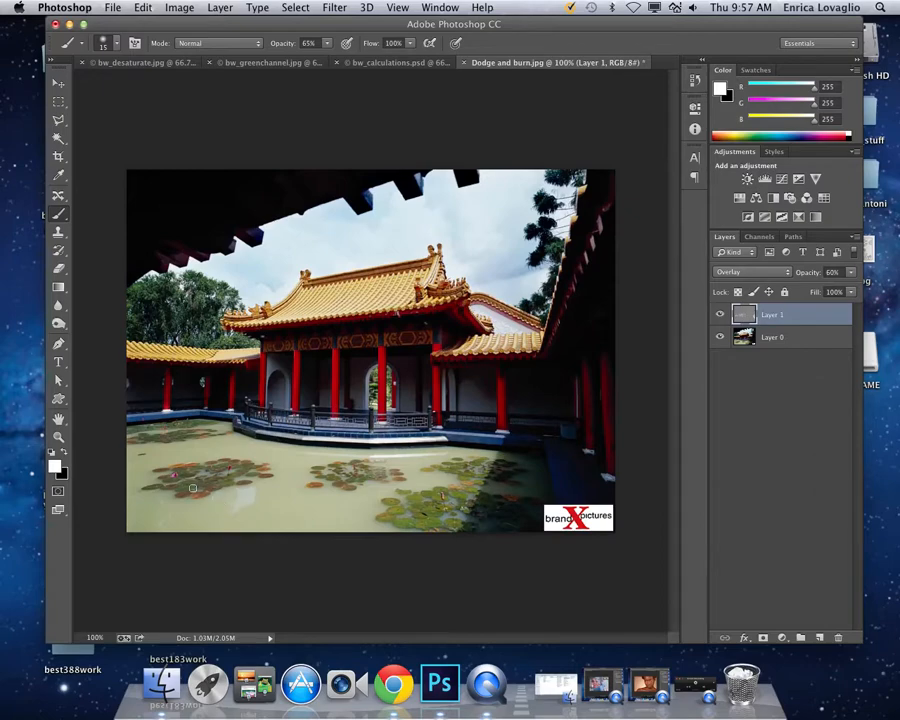
# With a 70 px brush, paint black over the pond to darken it and white over the shaded walls to lighten them
pyautogui.press('x')
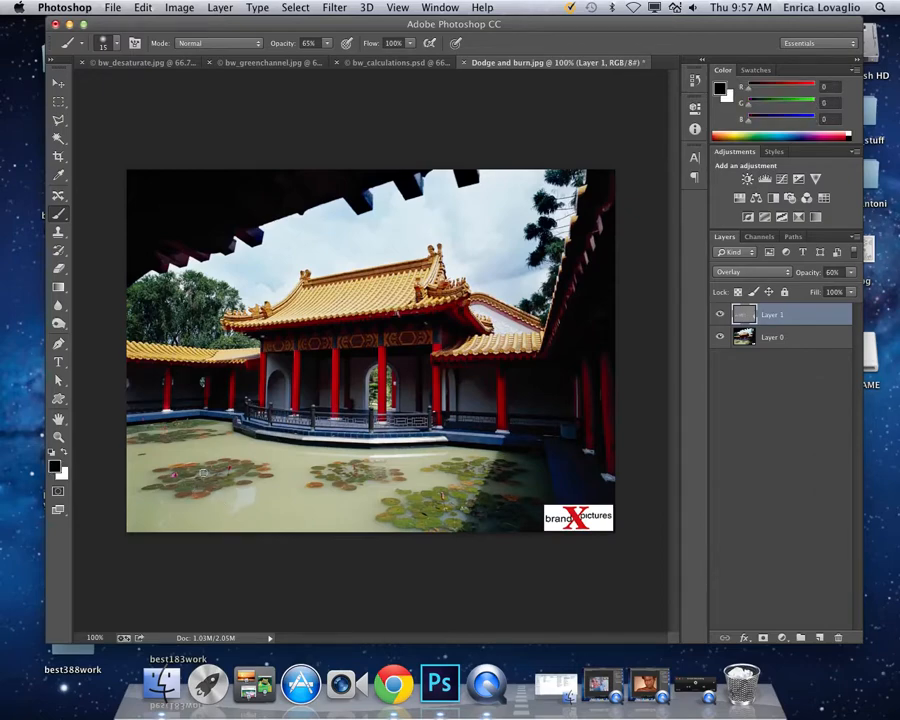
pyautogui.press(']')
pyautogui.press(']')
pyautogui.press(']')
pyautogui.press(']')
pyautogui.press(']')
pyautogui.press(']')
pyautogui.press(']')
pyautogui.press(']')
pyautogui.press(']')
pyautogui.moveTo(148, 450)
pyautogui.mouseDown()
pyautogui.moveTo(185, 438)
pyautogui.moveTo(326, 460)
pyautogui.moveTo(222, 463)
pyautogui.moveTo(312, 477)
pyautogui.moveTo(165, 506)
pyautogui.moveTo(156, 525)
pyautogui.moveTo(150, 465)
pyautogui.moveTo(278, 516)
pyautogui.moveTo(385, 504)
pyautogui.moveTo(340, 489)
pyautogui.moveTo(387, 467)
pyautogui.moveTo(424, 483)
pyautogui.moveTo(444, 464)
pyautogui.moveTo(487, 476)
pyautogui.moveTo(468, 505)
pyautogui.moveTo(390, 536)
pyautogui.moveTo(391, 509)
pyautogui.moveTo(436, 476)
pyautogui.moveTo(436, 466)
pyautogui.moveTo(366, 487)
pyautogui.moveTo(273, 495)
pyautogui.moveTo(275, 526)
pyautogui.moveTo(143, 510)
pyautogui.moveTo(134, 479)
pyautogui.moveTo(159, 452)
pyautogui.moveTo(202, 440)
pyautogui.mouseUp()
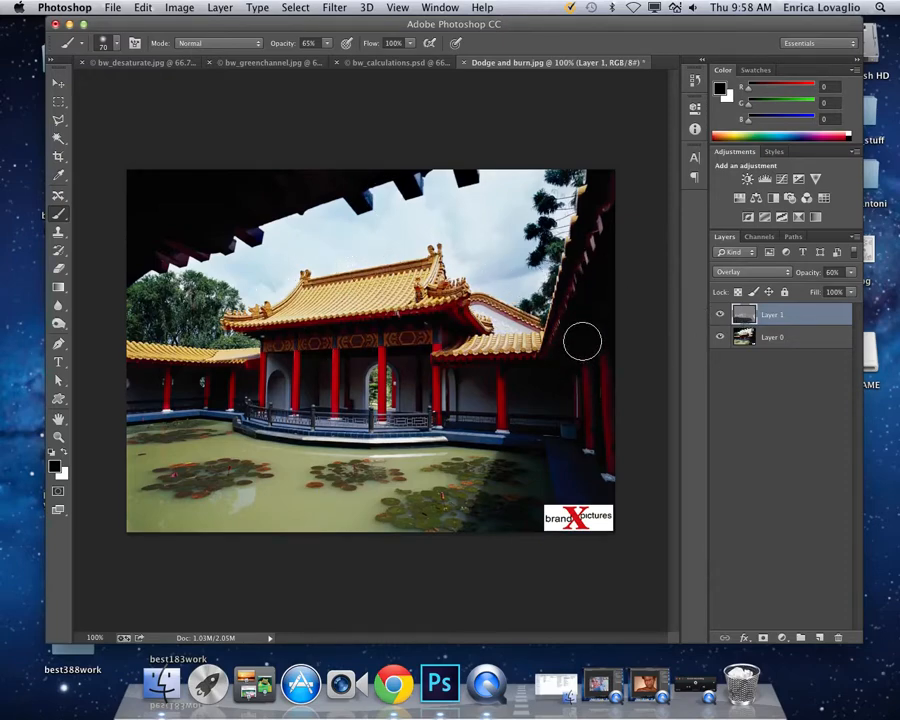
pyautogui.press('x')
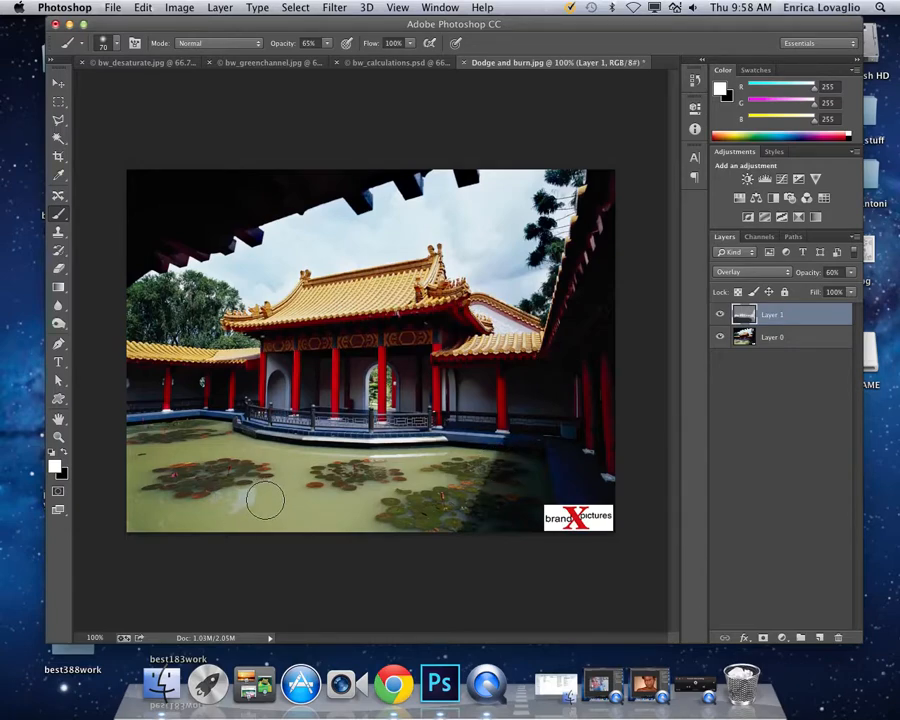
pyautogui.press('x')
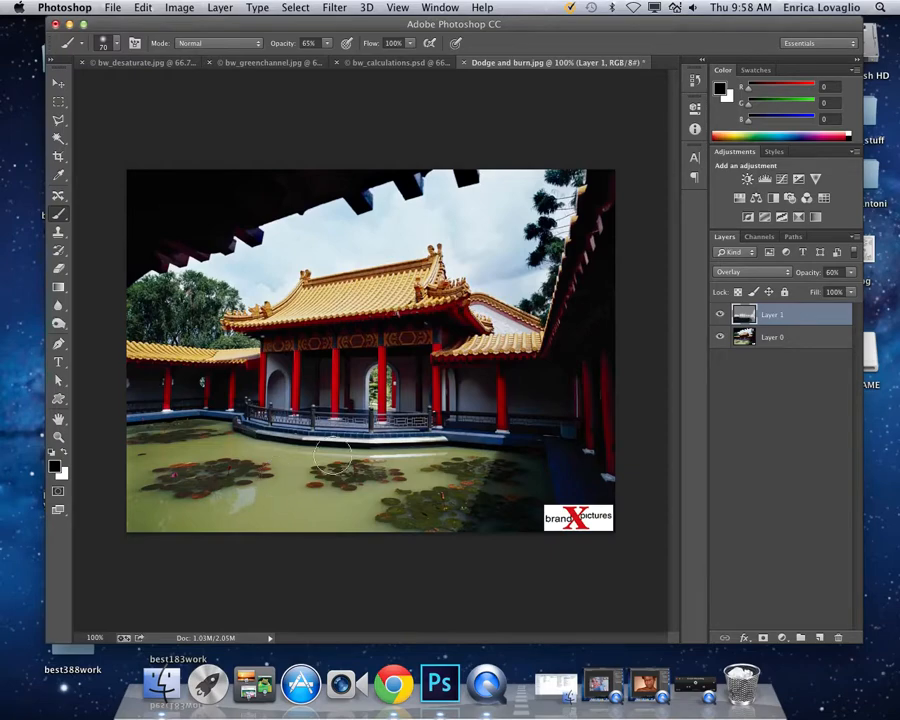
# Toggle the visibility of Layer 1 to compare the temple photo with and without the dodge and burn painting
pyautogui.click(720, 316)
pyautogui.click(720, 316)
pyautogui.click(720, 316)
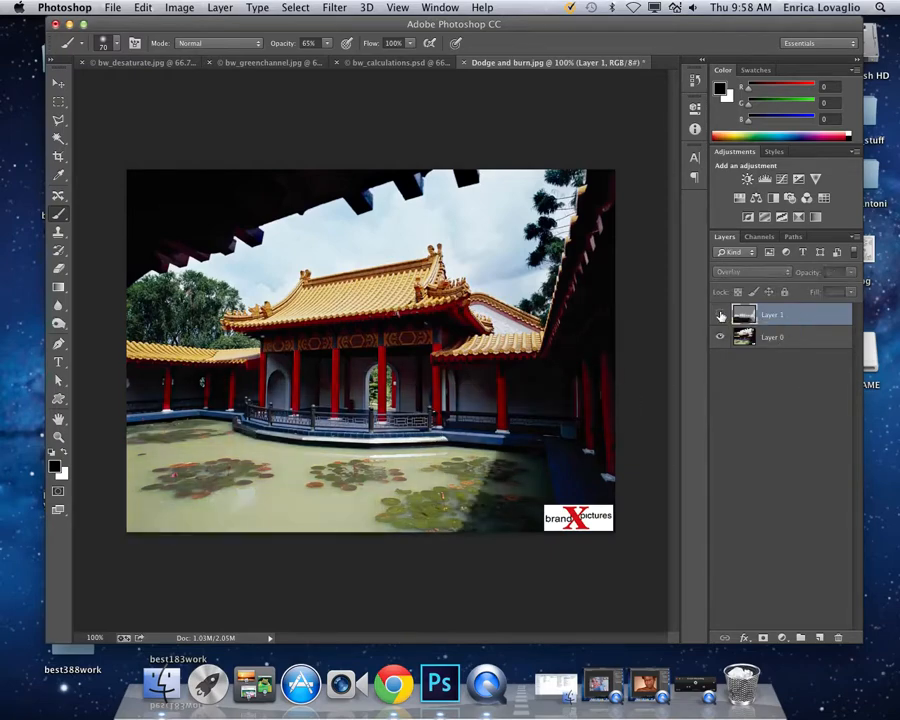
pyautogui.click(720, 316)
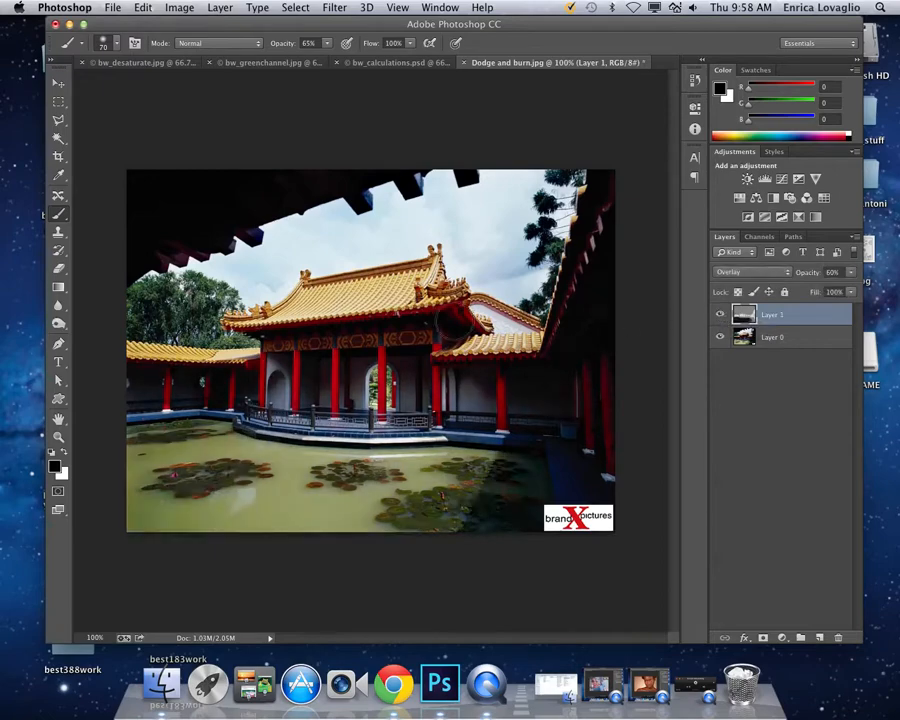
# Minimize the current window and open DSC01325.psd from the desktop in Photoshop
pyautogui.click(70, 24)
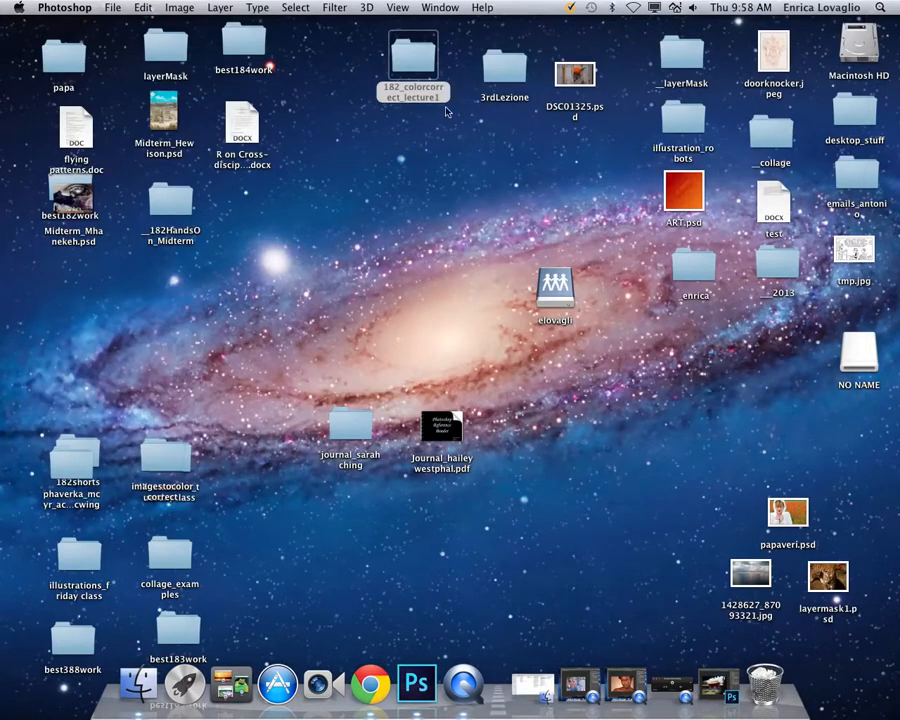
pyautogui.moveTo(575, 75); pyautogui.dragTo(421, 682)
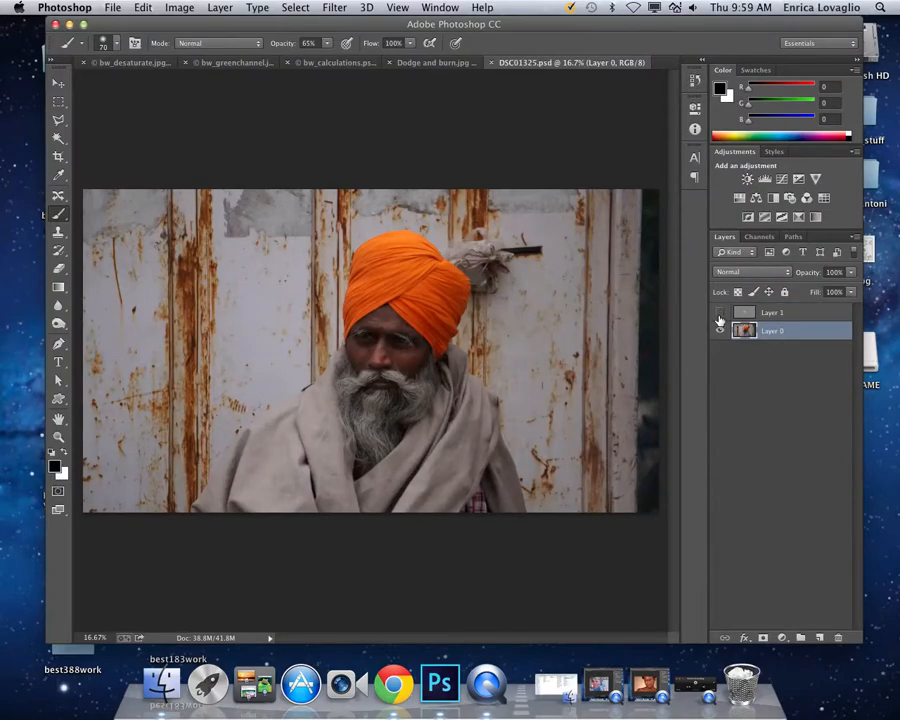
# Compare the portrait with Layer 1 hidden and shown, and examine the man's face at 50% magnification
pyautogui.click(720, 318)
pyautogui.click(720, 318)
pyautogui.click(720, 318)
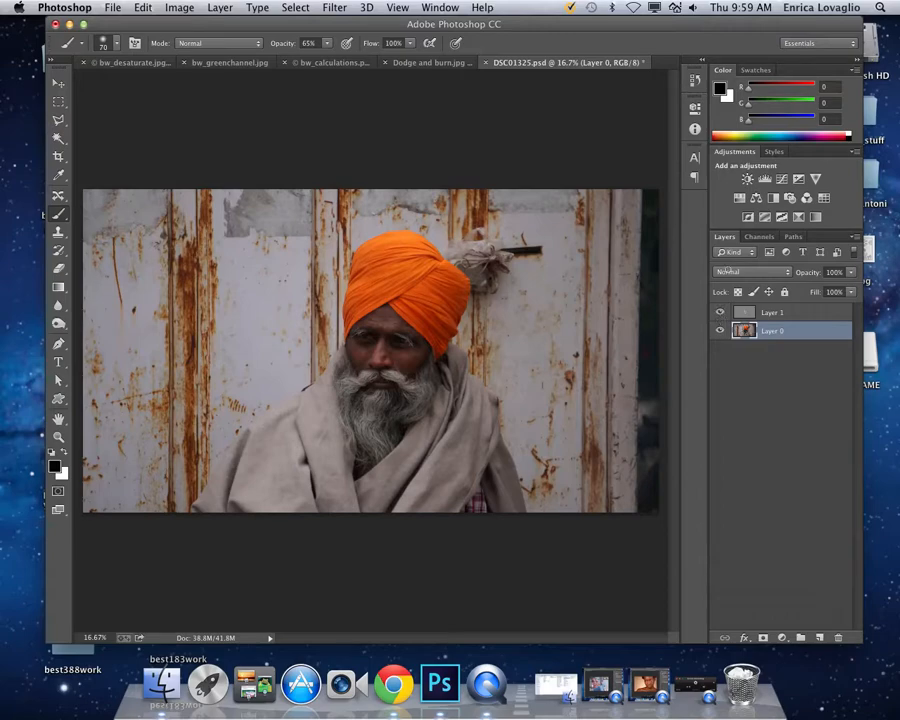
pyautogui.press('super+equal')
pyautogui.press('super+equal')
pyautogui.press('super+equal')
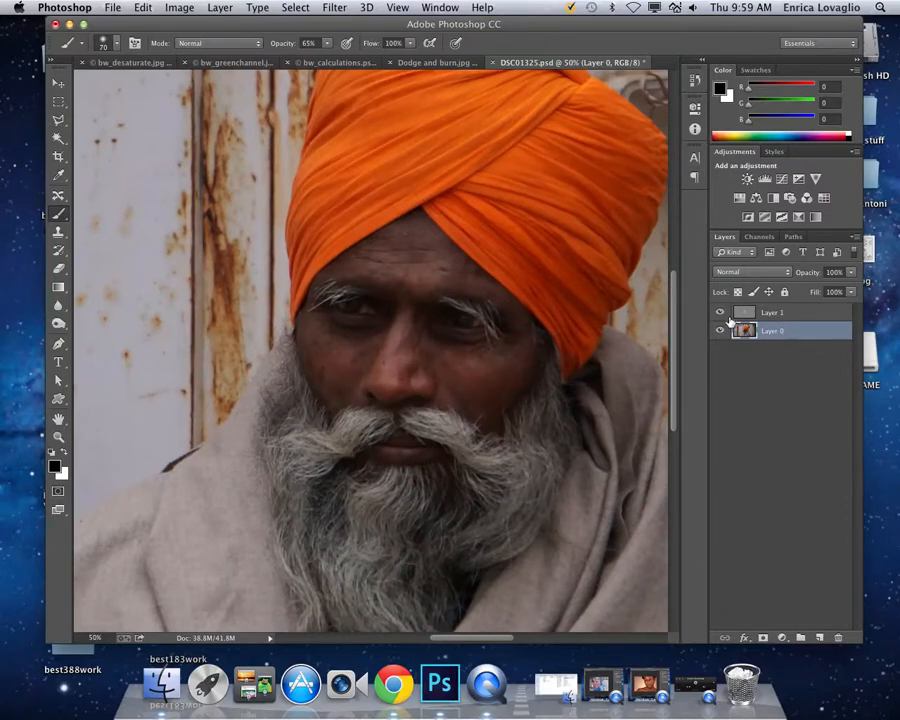
# Compare the whole portrait with Layer 1 hidden and shown, fitting the image to the window
pyautogui.click(723, 315)
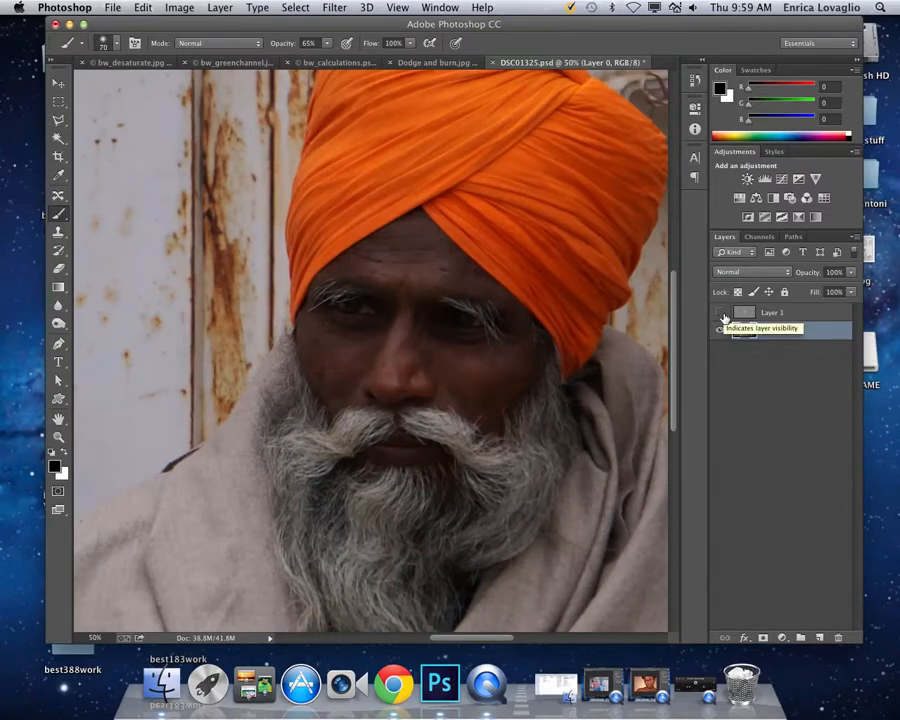
pyautogui.press('super+0')
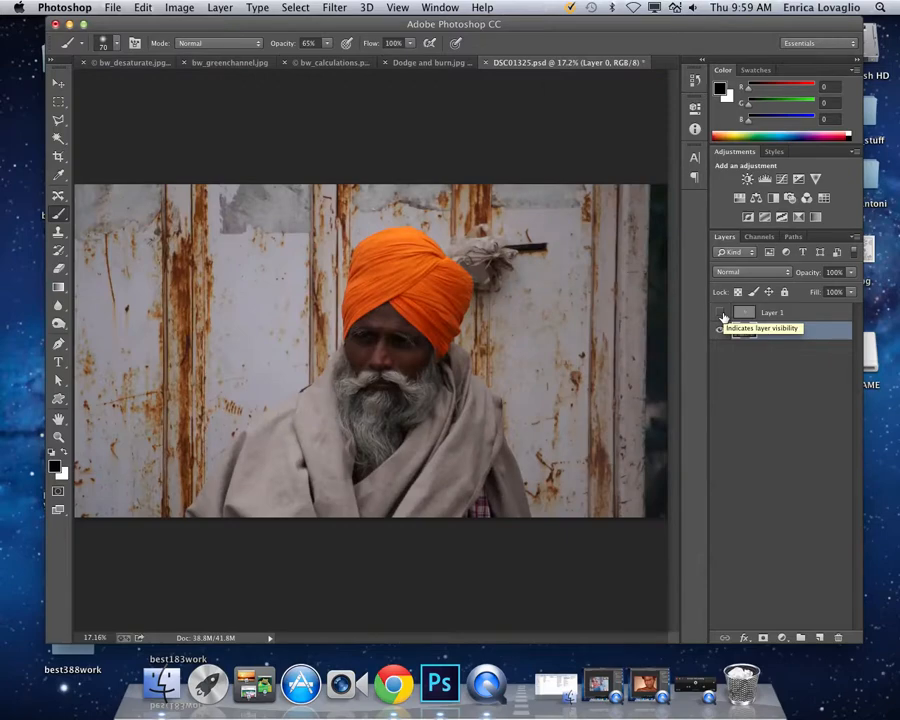
pyautogui.click(722, 316)
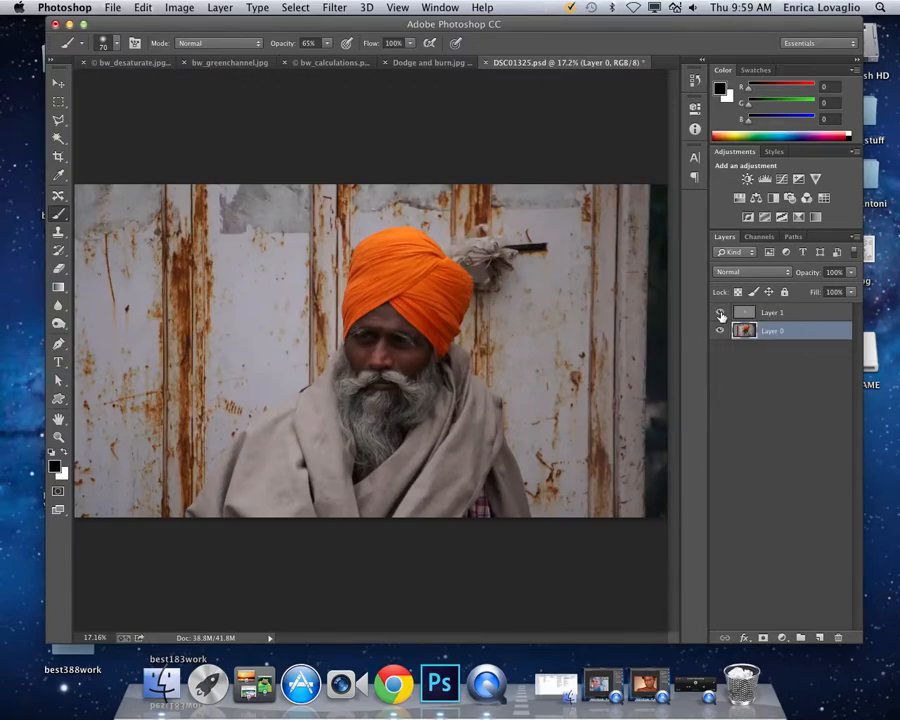
# Switch to the Dodge and burn.jpg document and compare the temple photo with Layer 1 hidden and shown
pyautogui.click(432, 63)
pyautogui.click(720, 315)
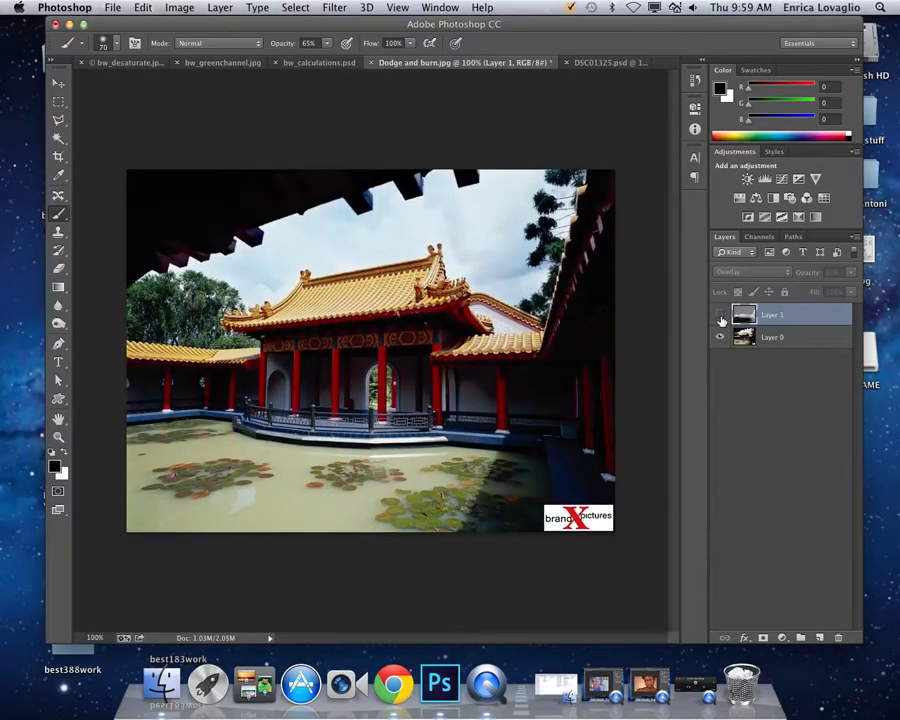
pyautogui.click(720, 316)
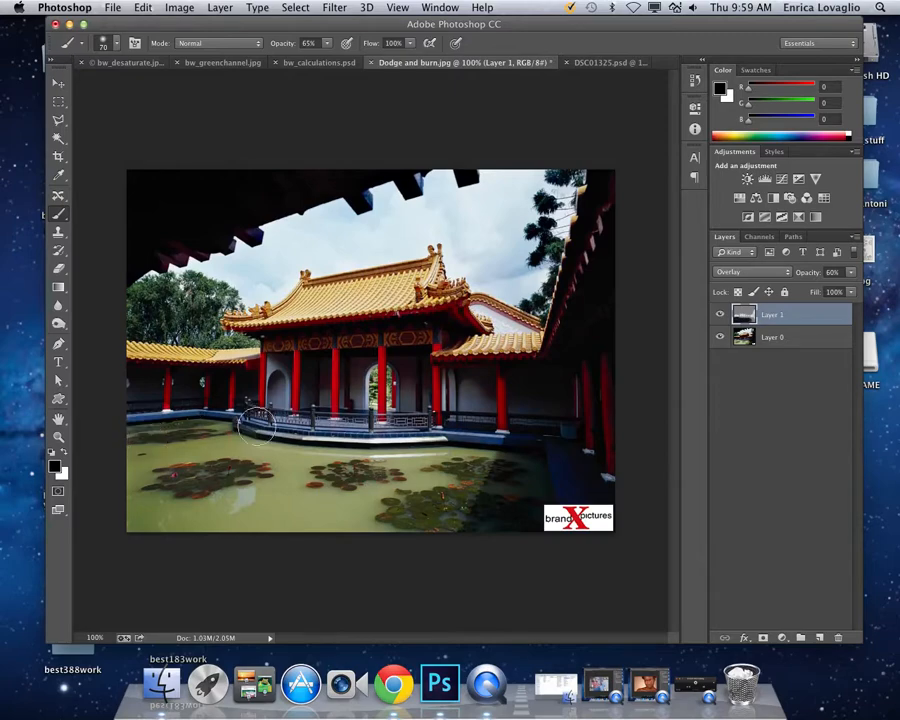
# Try painting white over the pond on Layer 1 at 65% brush opacity, and undo the stroke
pyautogui.press('x')
pyautogui.moveTo(483, 470)
pyautogui.mouseDown()
pyautogui.moveTo(444, 464)
pyautogui.moveTo(439, 473)
pyautogui.moveTo(458, 499)
pyautogui.moveTo(296, 511)
pyautogui.mouseUp()
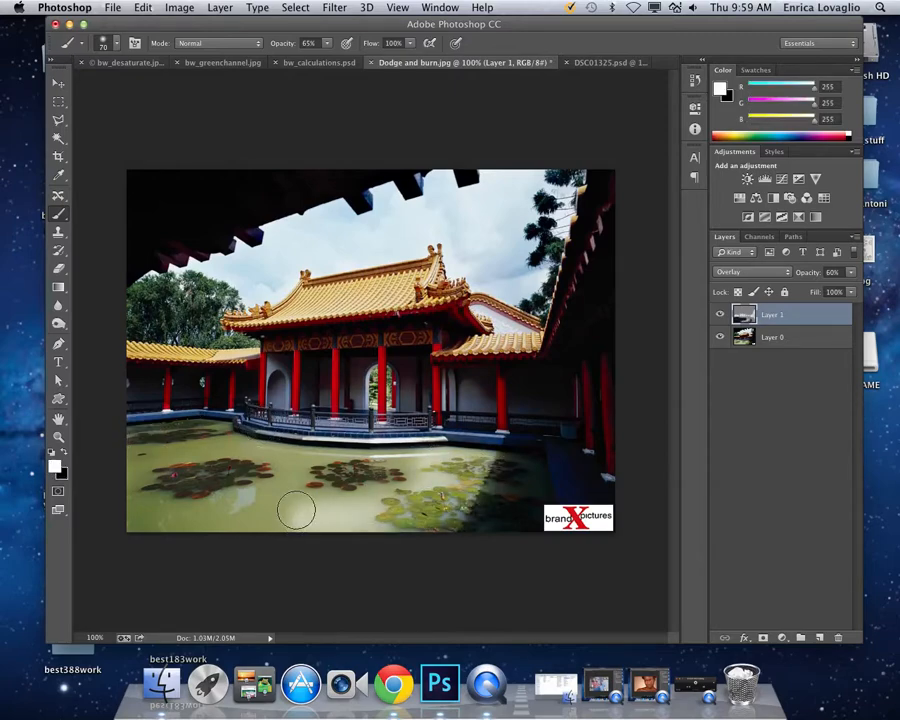
pyautogui.press('super+z')
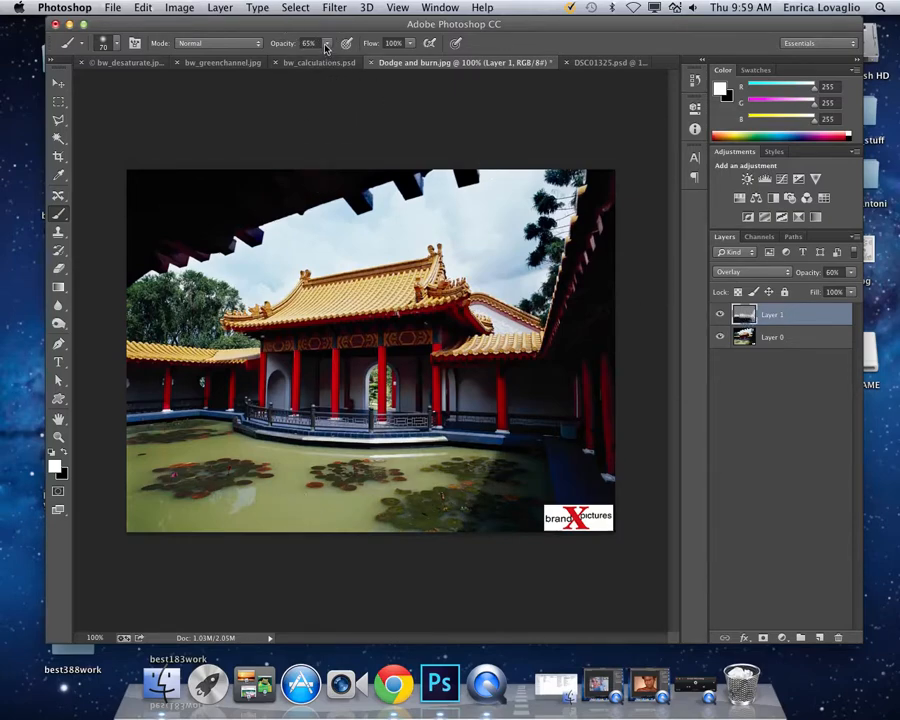
# Set the brush opacity to 10% and toggle Layer 1's visibility to compare the temple photo with and without the painting
pyautogui.moveTo(325, 48)
pyautogui.mouseDown()
pyautogui.moveTo(300, 58)
pyautogui.moveTo(327, 52)
pyautogui.moveTo(331, 62)
pyautogui.moveTo(321, 62)
pyautogui.mouseUp()
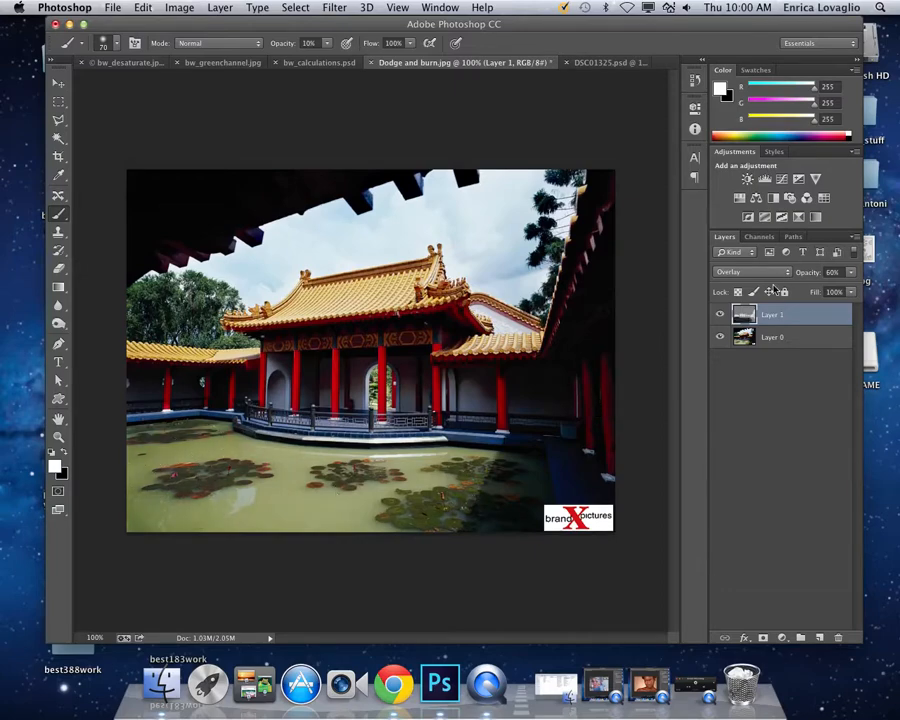
pyautogui.click(718, 317)
pyautogui.click(719, 317)
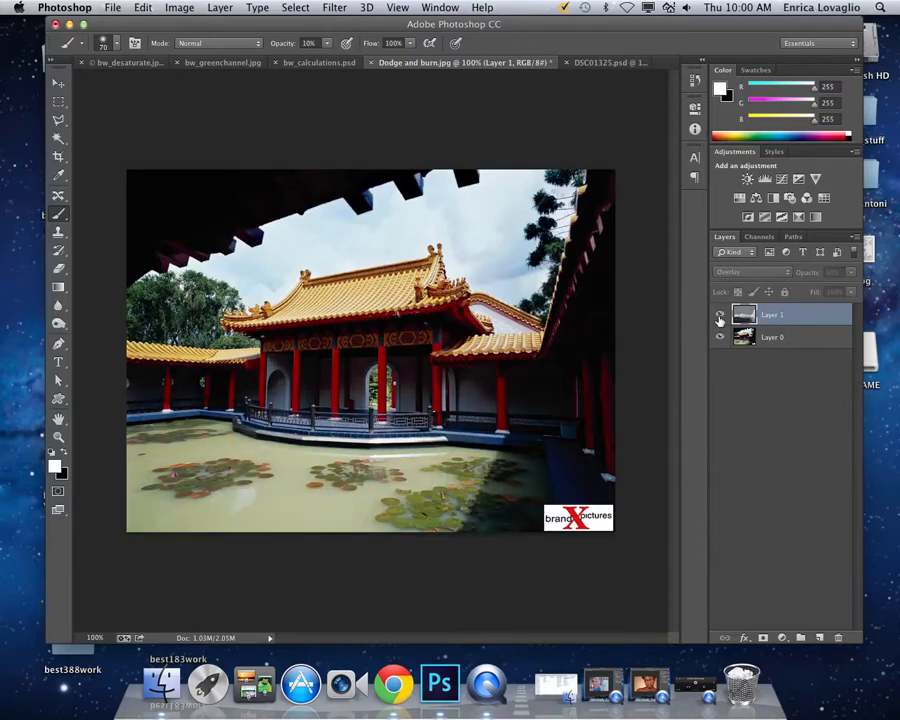
pyautogui.click(719, 317)
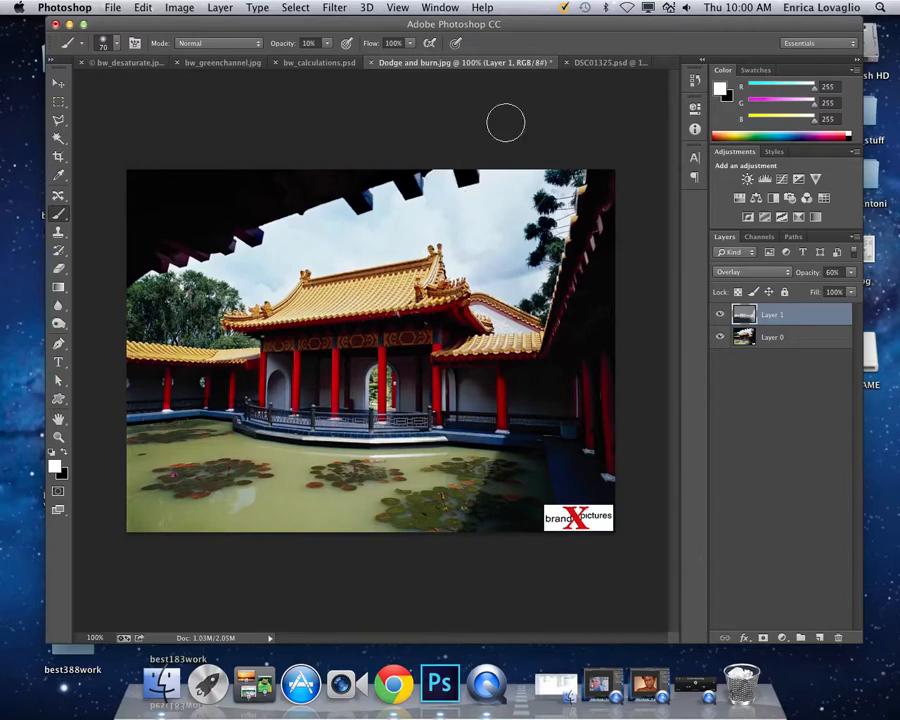
# Return to the DSC01325.psd document and compare the portrait by hiding and showing Layer 1 again
pyautogui.click(603, 62)
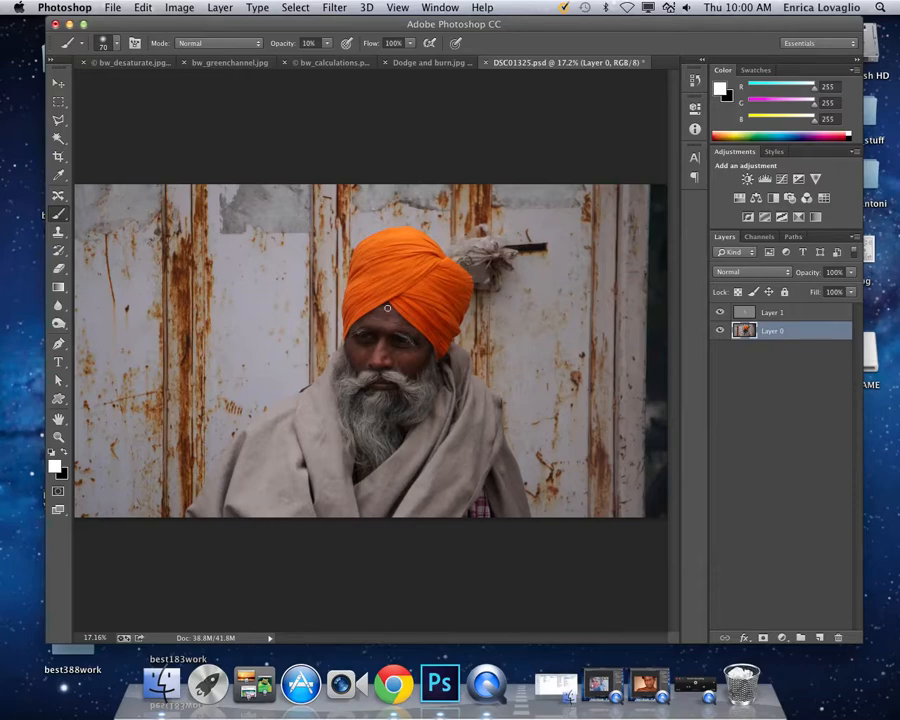
pyautogui.click(720, 313)
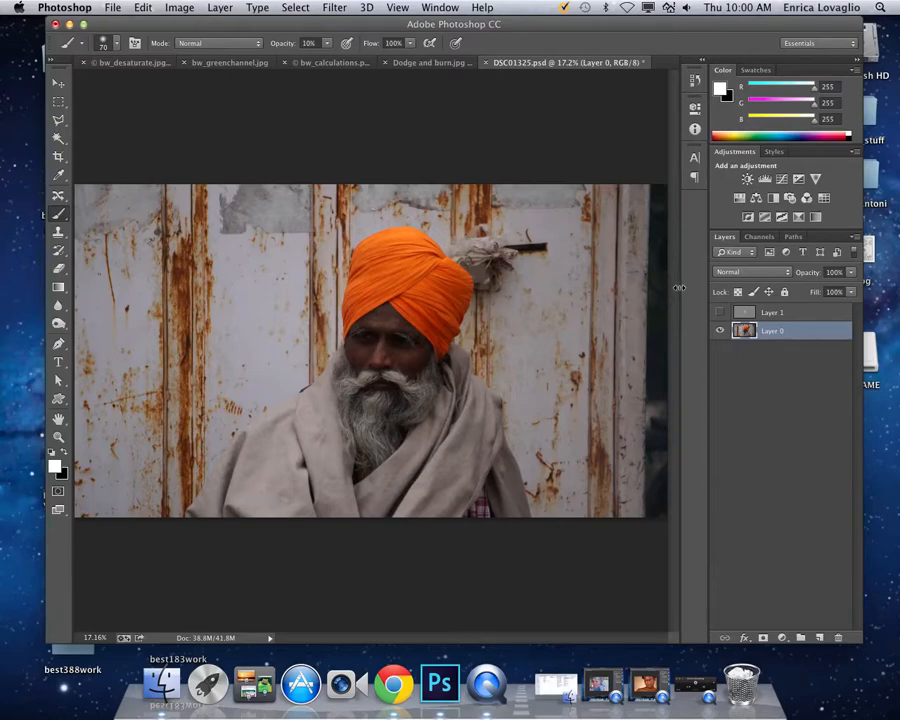
pyautogui.click(719, 313)
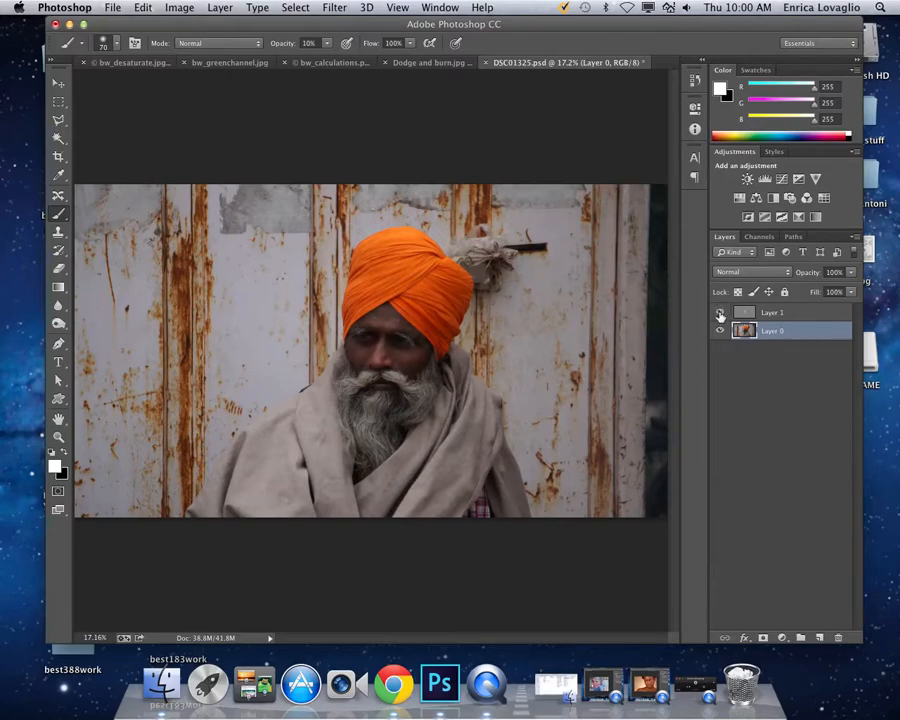